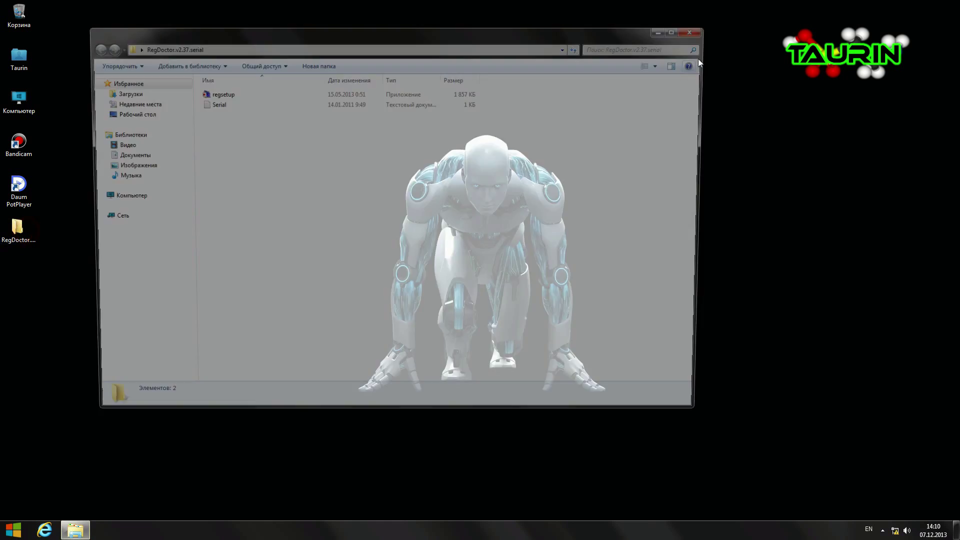
# Install RegDoctor from regsetup, accepting the license agreement and the default settings, and finish setup without launching the program.
pyautogui.moveTo(550, 26); pyautogui.dragTo(630, 51)
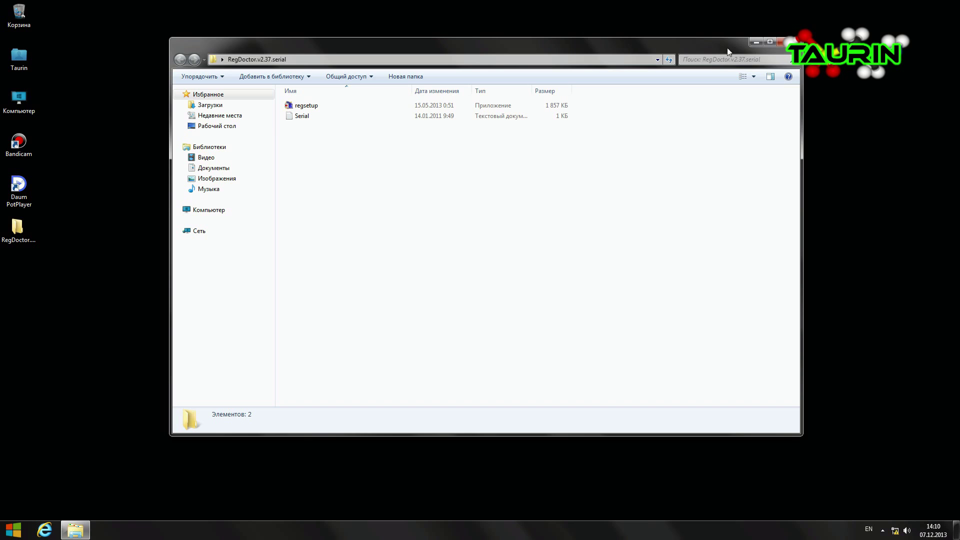
pyautogui.doubleClick(308, 106)
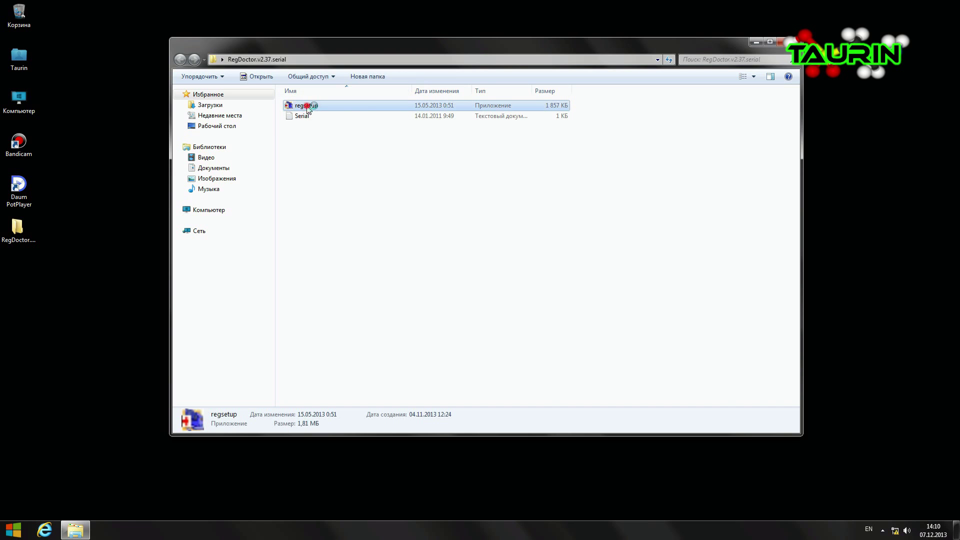
pyautogui.click(541, 344)
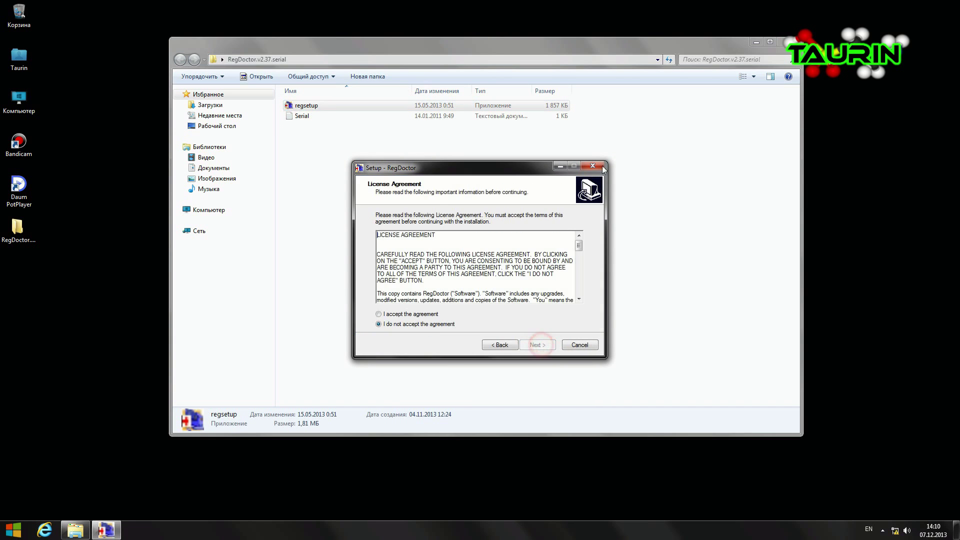
pyautogui.click(404, 312)
pyautogui.click(538, 345)
pyautogui.click(538, 345)
pyautogui.click(541, 345)
pyautogui.click(538, 345)
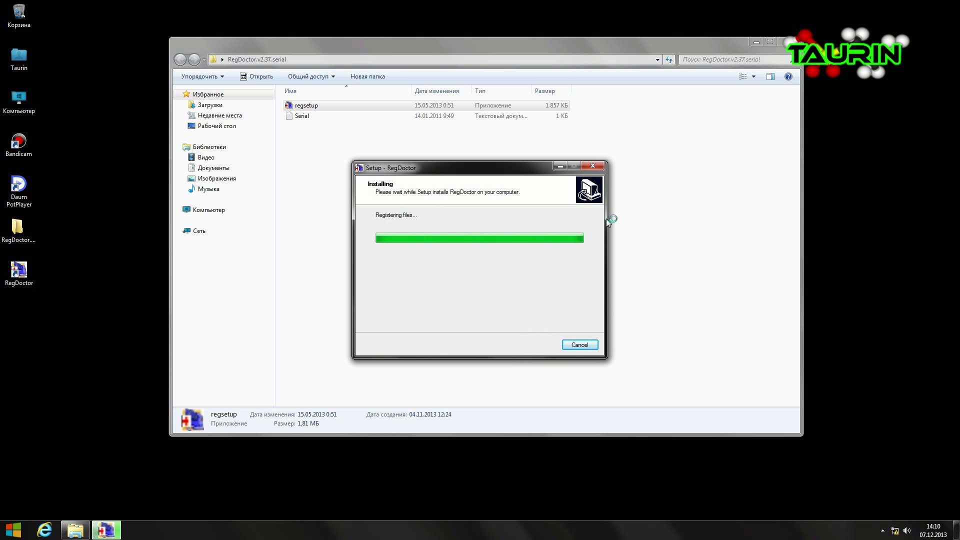
pyautogui.click(457, 250)
pyautogui.click(543, 346)
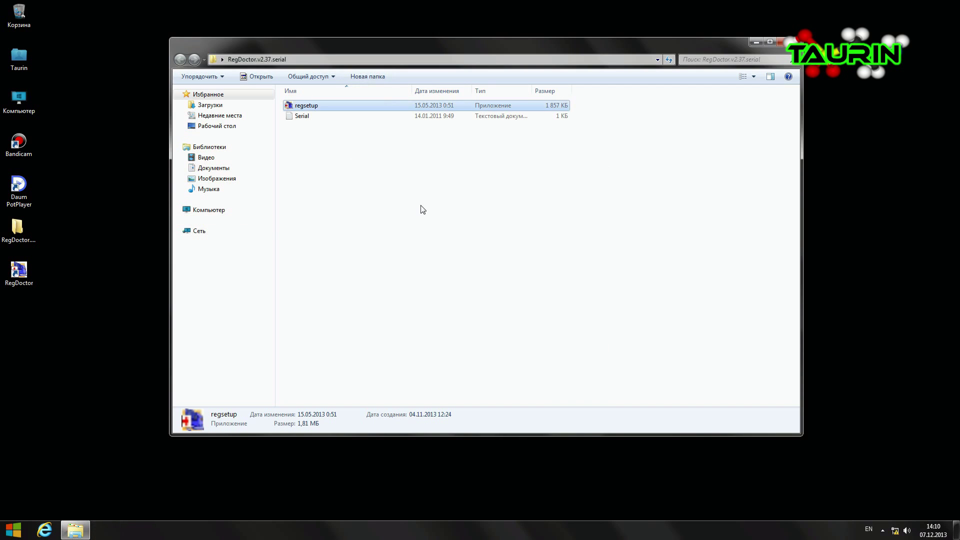
# Copy the activation key from the Serial text file and close both the file and its folder.
pyautogui.click(309, 118)
pyautogui.moveTo(164, 104); pyautogui.dragTo(75, 104)
pyautogui.rightClick(91, 104)
pyautogui.click(117, 134)
pyautogui.click(780, 81)
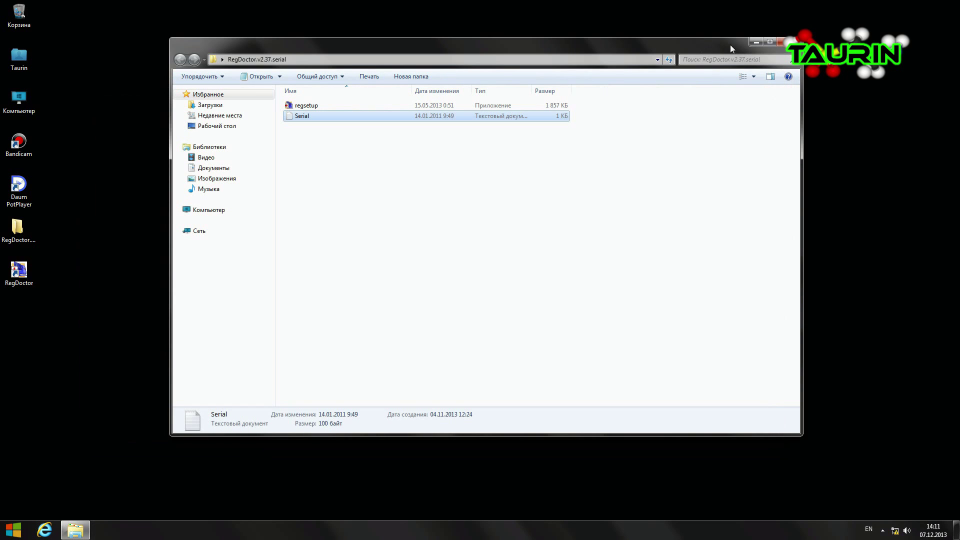
pyautogui.click(784, 41)
# Launch RegDoctor and register it by pasting the copied key as the activation key.
pyautogui.doubleClick(19, 270)
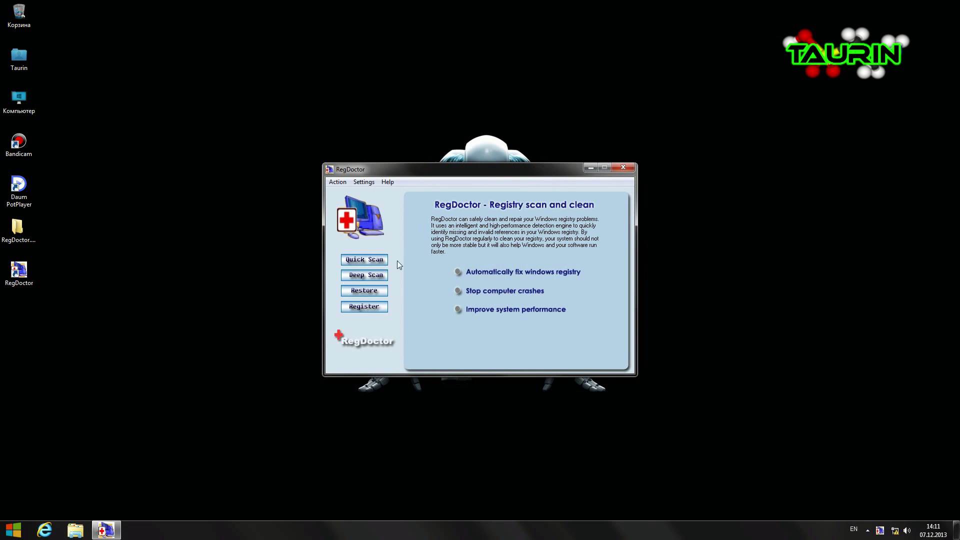
pyautogui.click(370, 309)
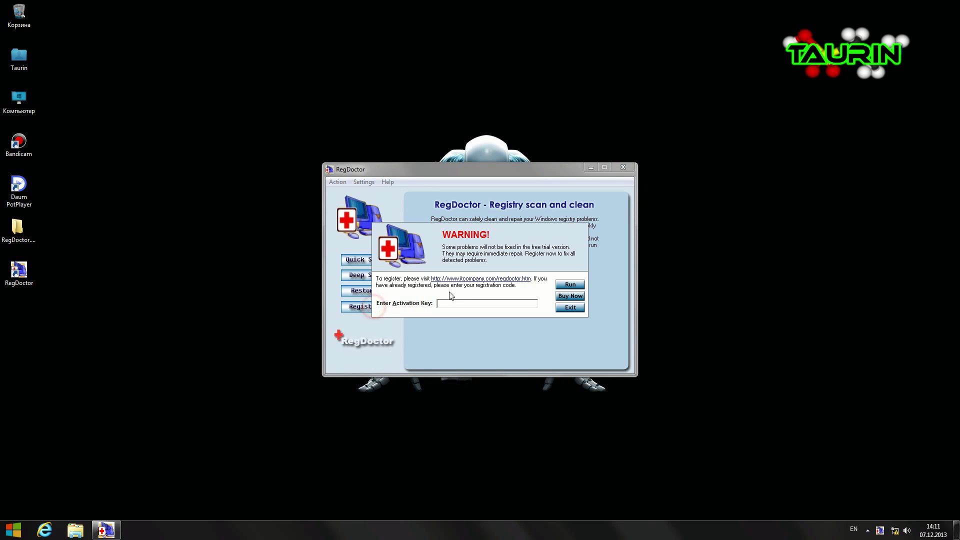
pyautogui.rightClick(461, 301)
pyautogui.click(488, 340)
pyautogui.click(570, 284)
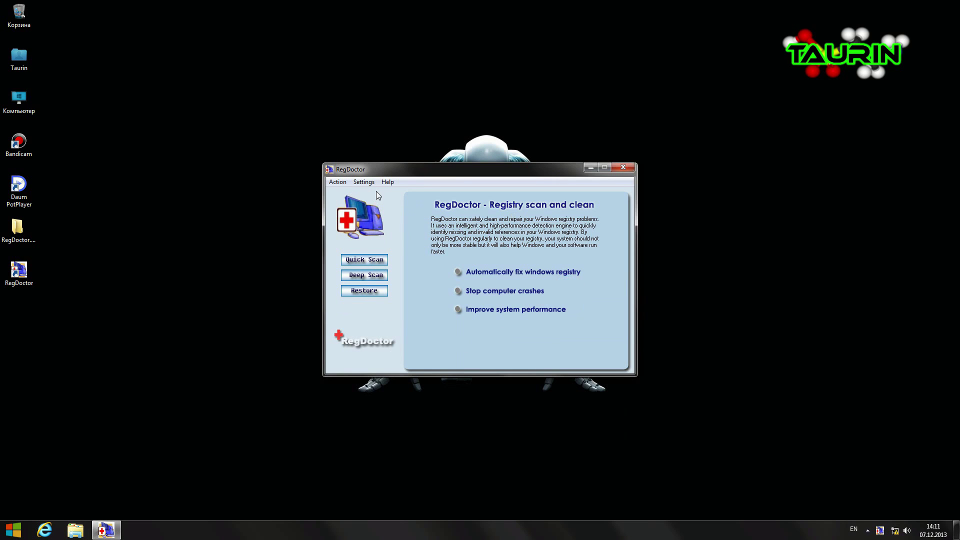
# Disable Run at Start-up in the RegDoctor options, apply the change and close the options.
pyautogui.moveTo(403, 174); pyautogui.dragTo(417, 102)
pyautogui.click(378, 110)
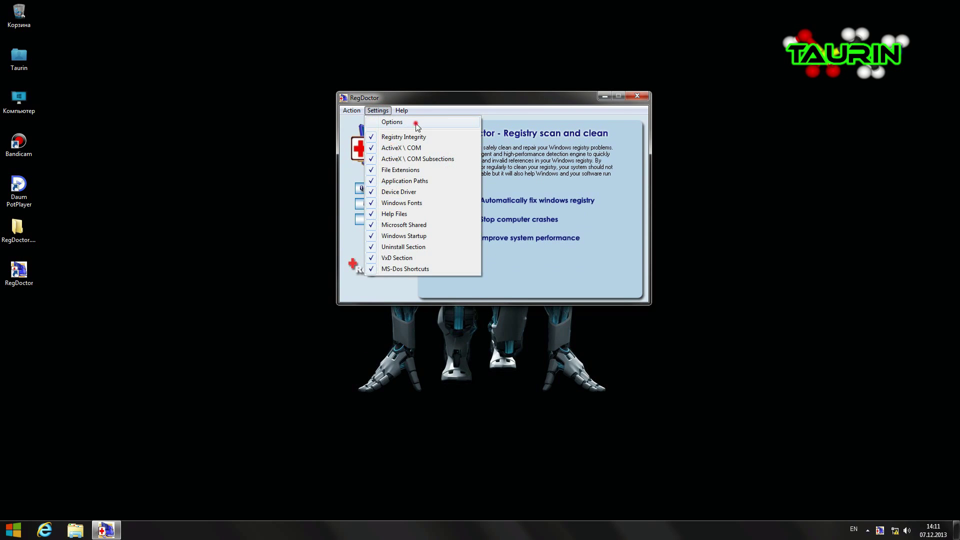
pyautogui.click(415, 124)
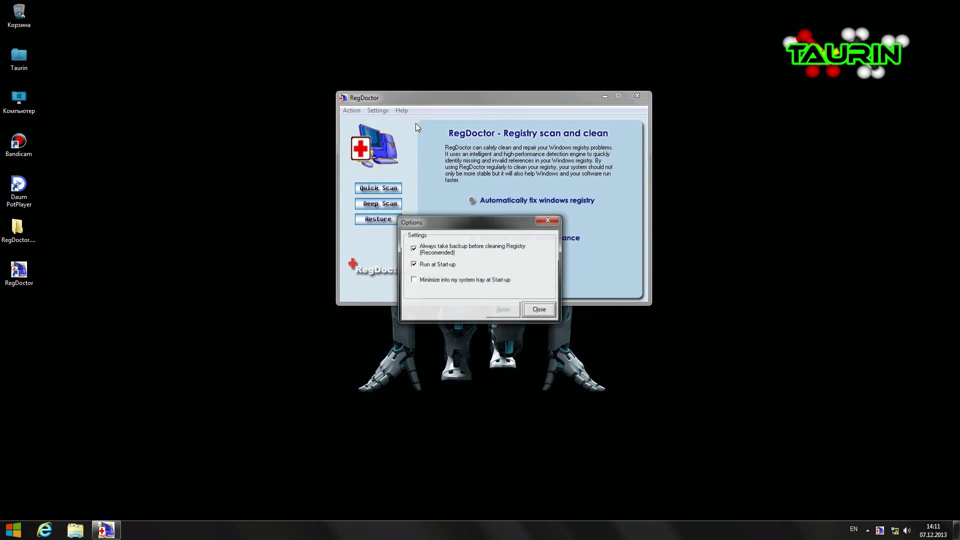
pyautogui.click(413, 266)
pyautogui.moveTo(472, 224); pyautogui.dragTo(501, 166)
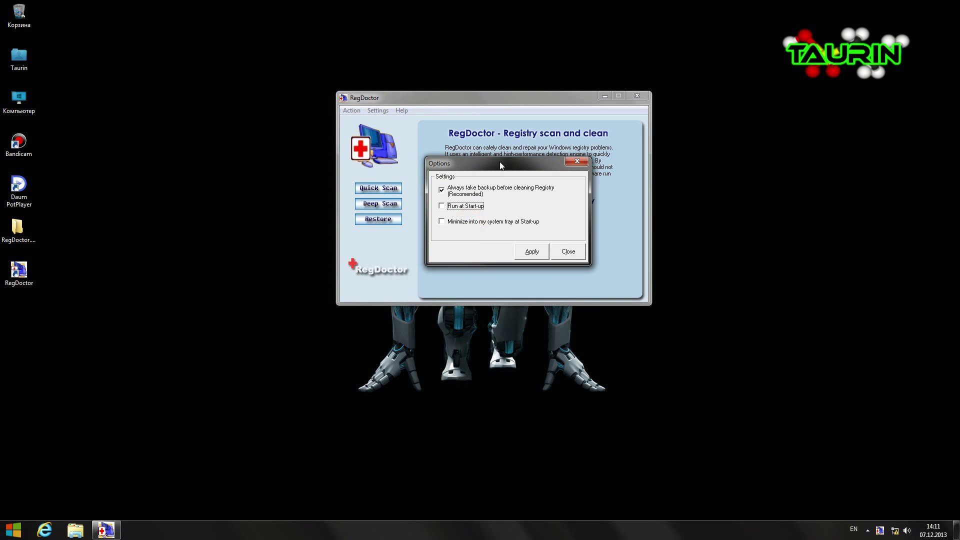
pyautogui.click(532, 252)
pyautogui.click(570, 252)
# Run a Deep Scan of the Windows registry and let it finish.
pyautogui.moveTo(570, 103); pyautogui.dragTo(508, 112)
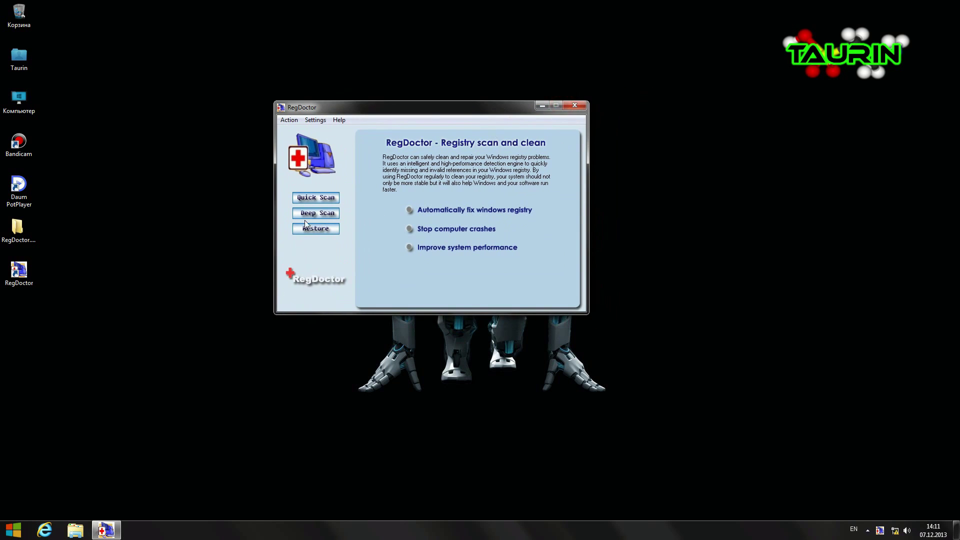
pyautogui.click(331, 217)
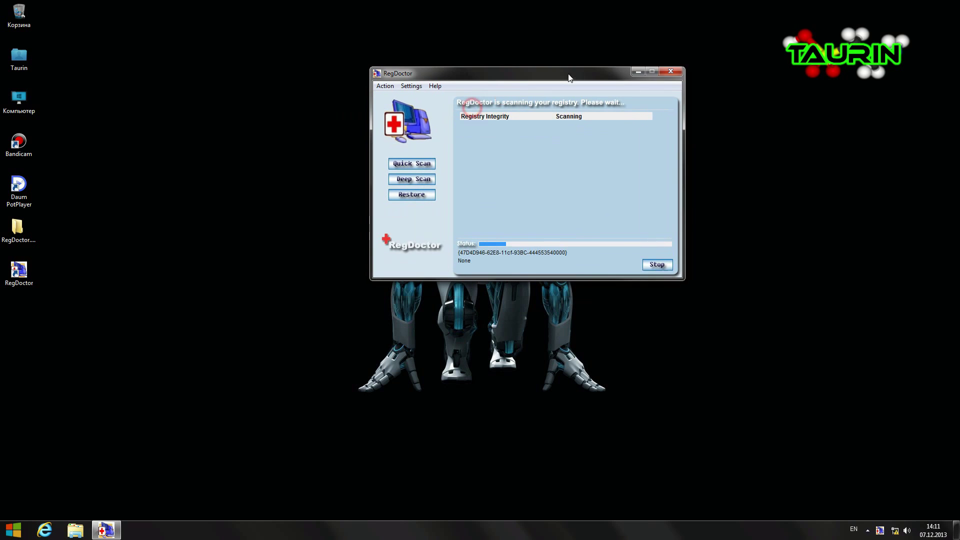
pyautogui.moveTo(450, 75); pyautogui.dragTo(515, 79)
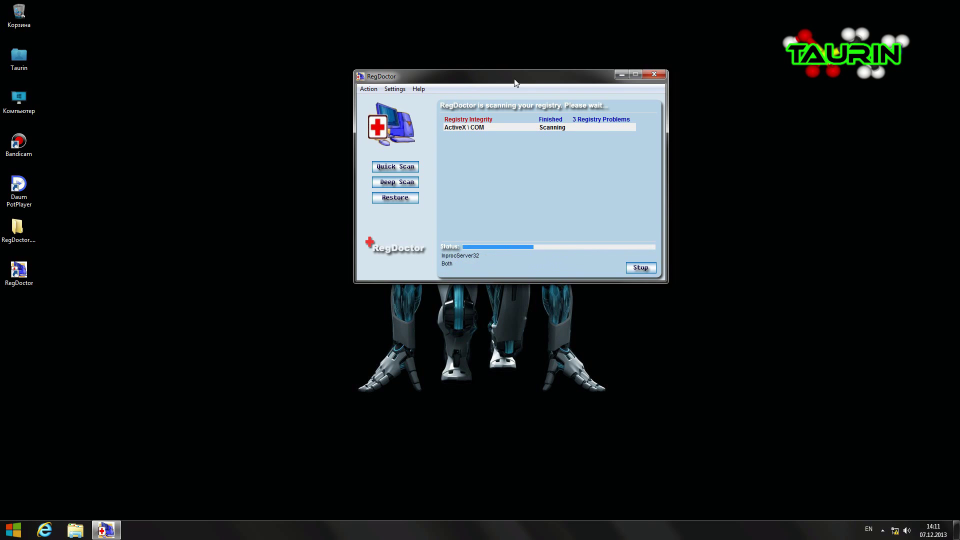
pyautogui.moveTo(520, 83)
pyautogui.mouseDown()
pyautogui.moveTo(486, 81)
pyautogui.moveTo(512, 66)
pyautogui.mouseUp()
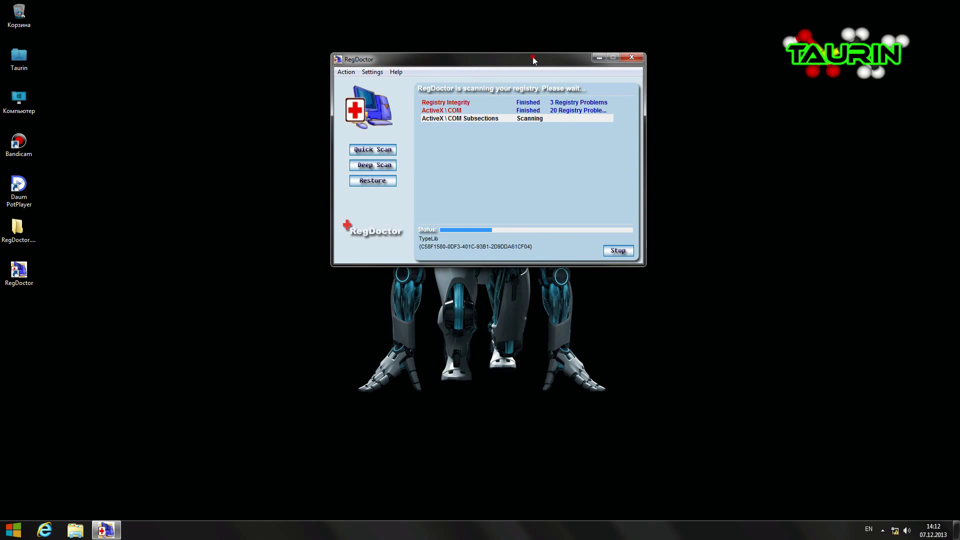
pyautogui.moveTo(533, 56); pyautogui.dragTo(510, 85)
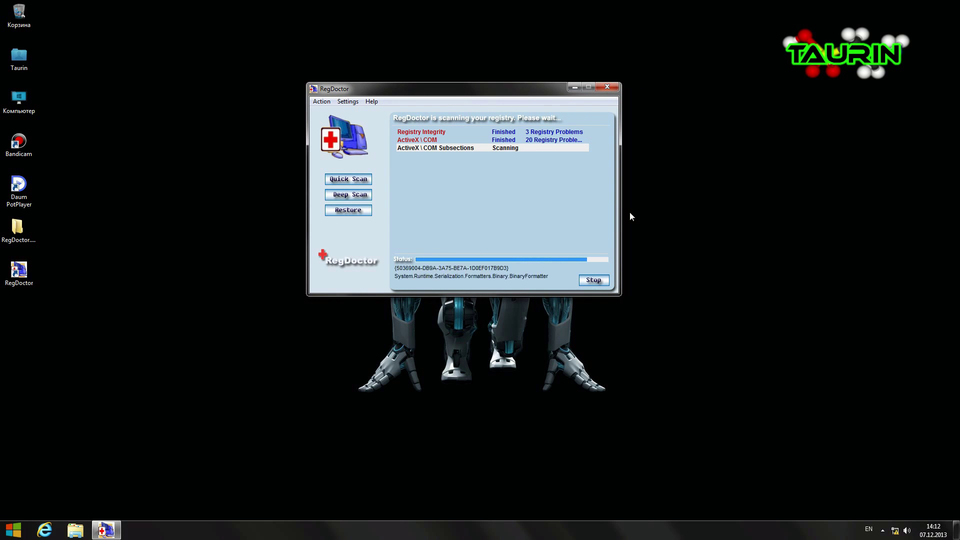
pyautogui.moveTo(475, 94); pyautogui.dragTo(491, 70)
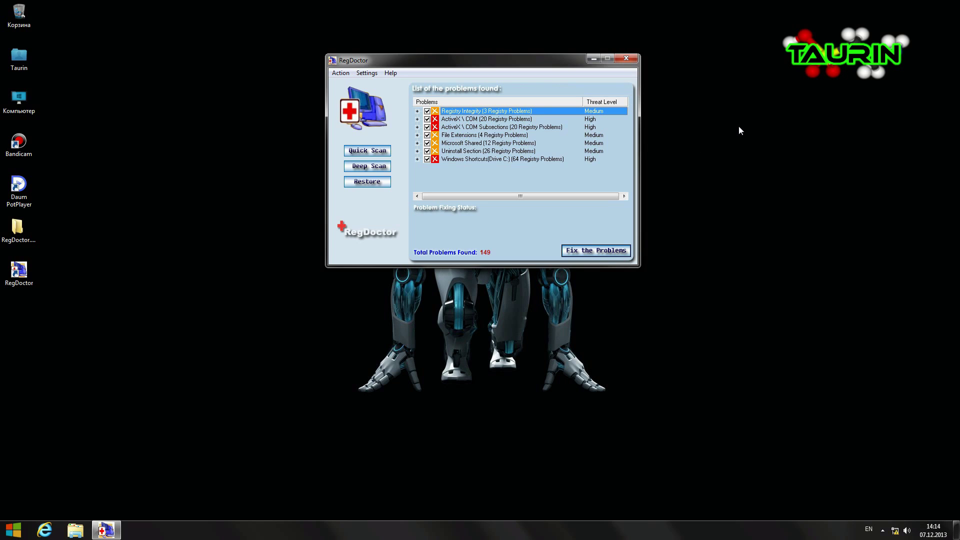
# Review the Registry Integrity and ActiveX \ COM entries, and fix all the registry problems found by the scan.
pyautogui.click(416, 112)
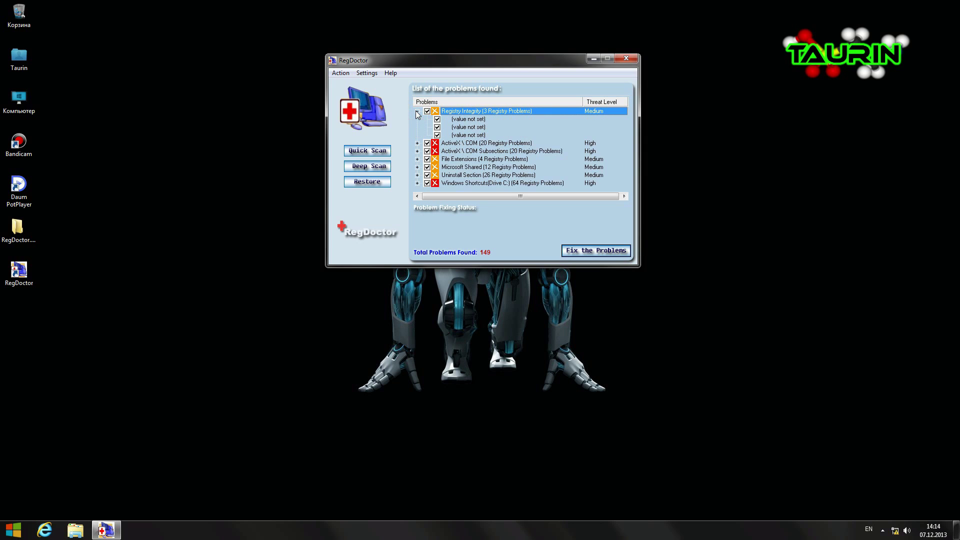
pyautogui.click(417, 111)
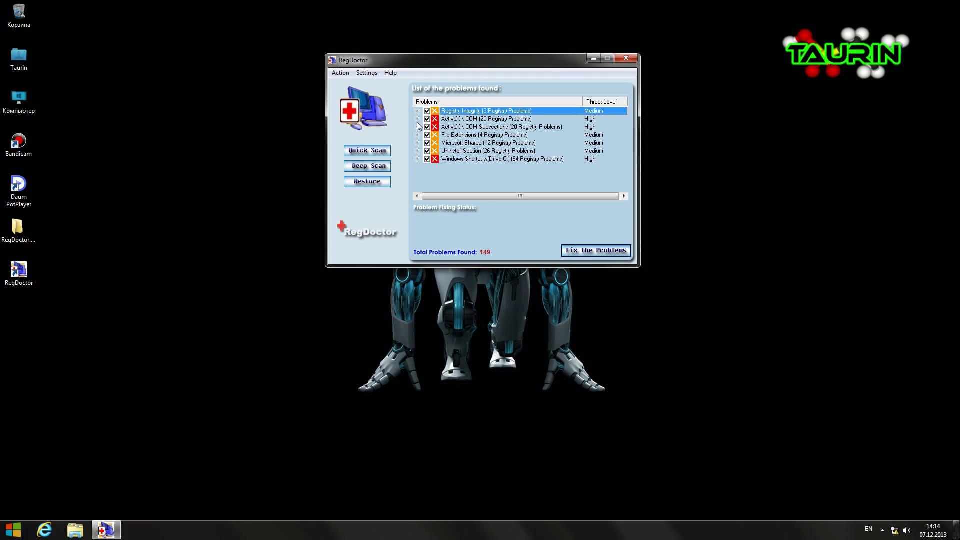
pyautogui.click(417, 119)
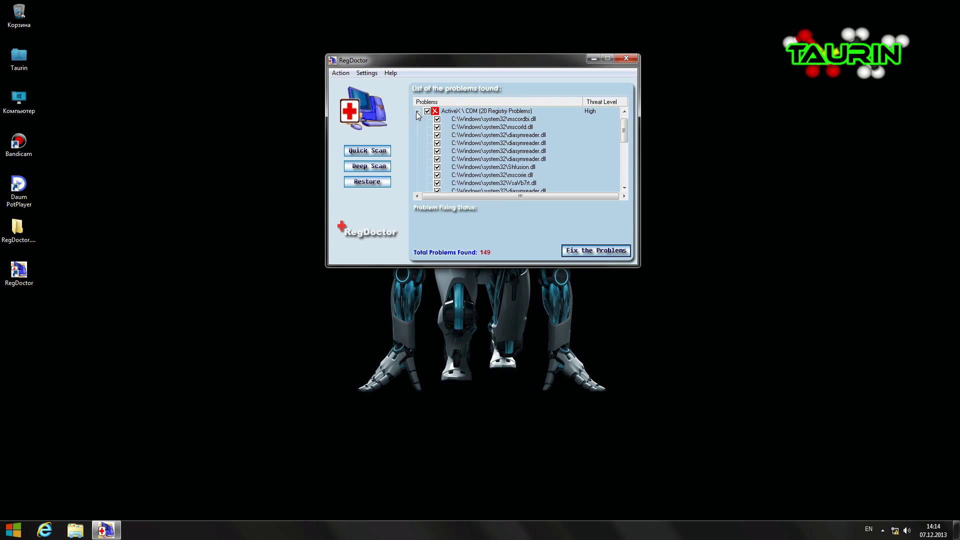
pyautogui.click(418, 112)
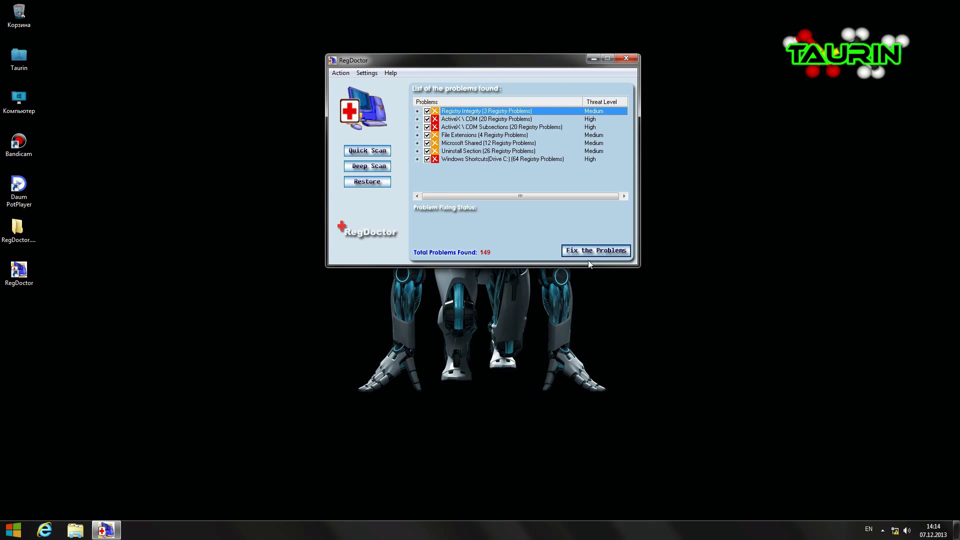
pyautogui.moveTo(538, 65); pyautogui.dragTo(531, 73)
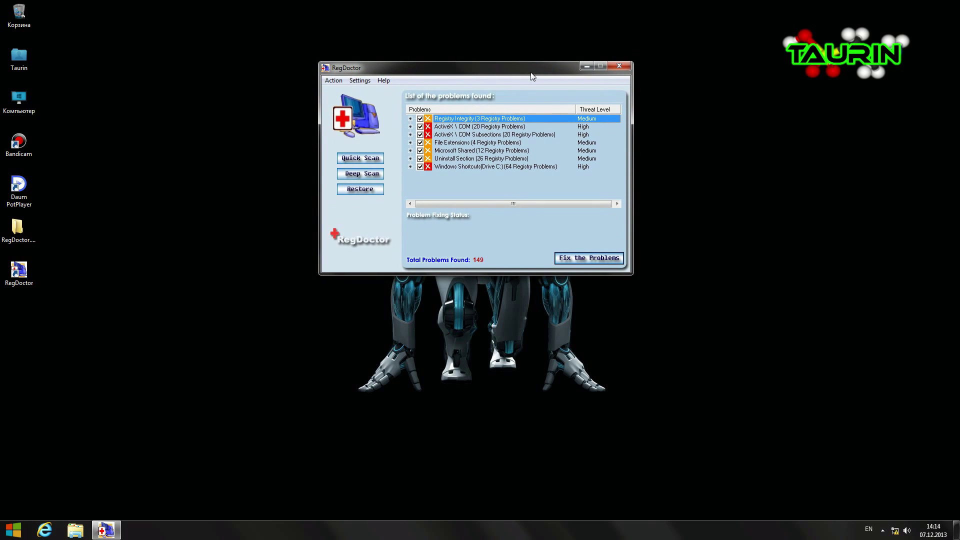
pyautogui.click(586, 259)
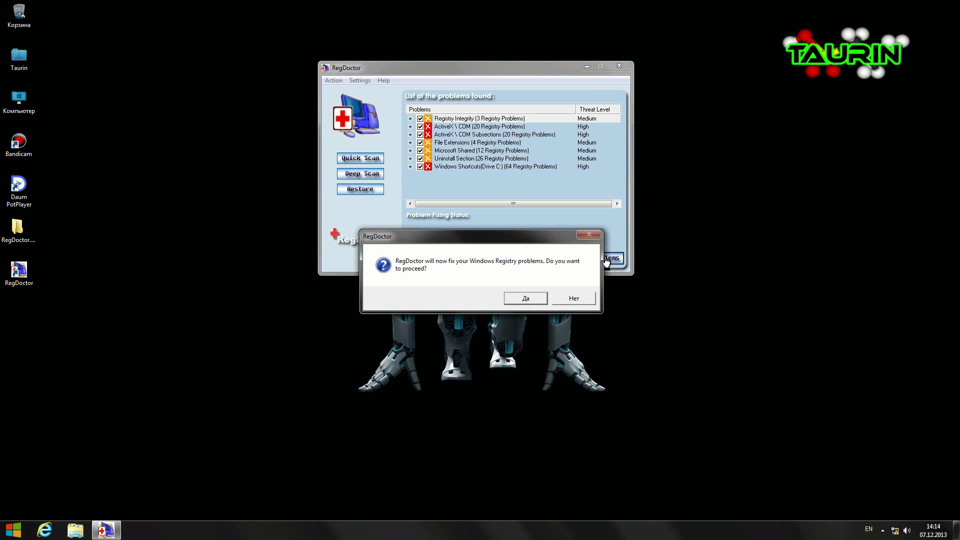
pyautogui.click(531, 300)
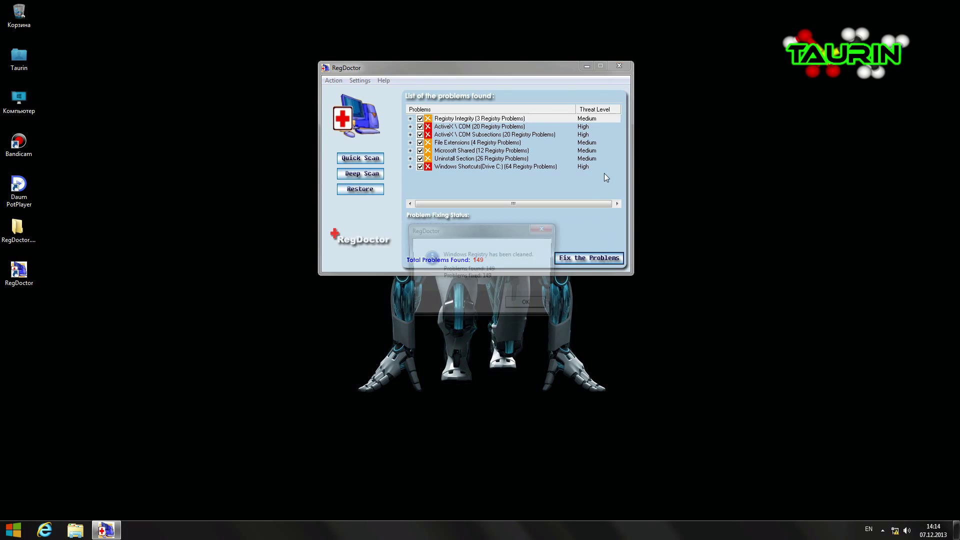
pyautogui.click(528, 307)
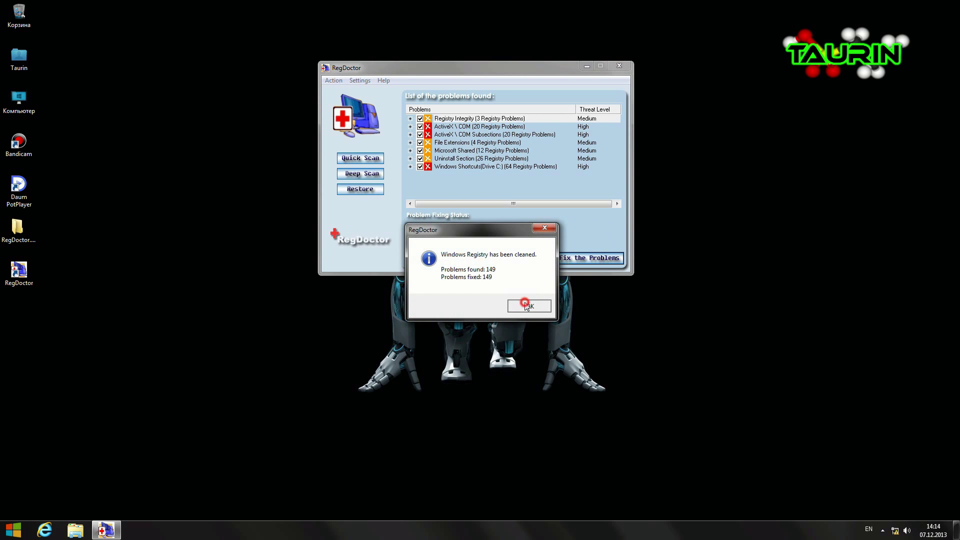
pyautogui.moveTo(527, 78); pyautogui.dragTo(576, 74)
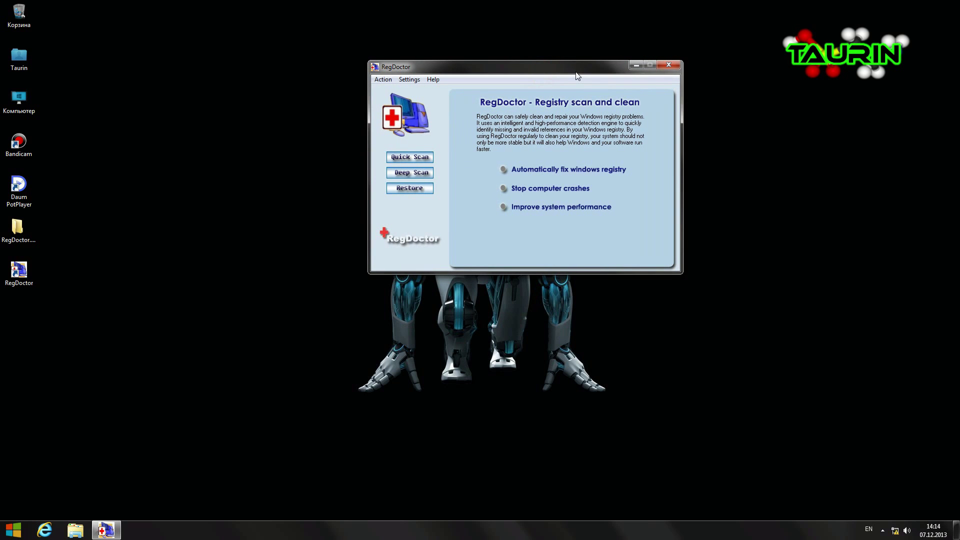
pyautogui.moveTo(584, 73); pyautogui.dragTo(524, 93)
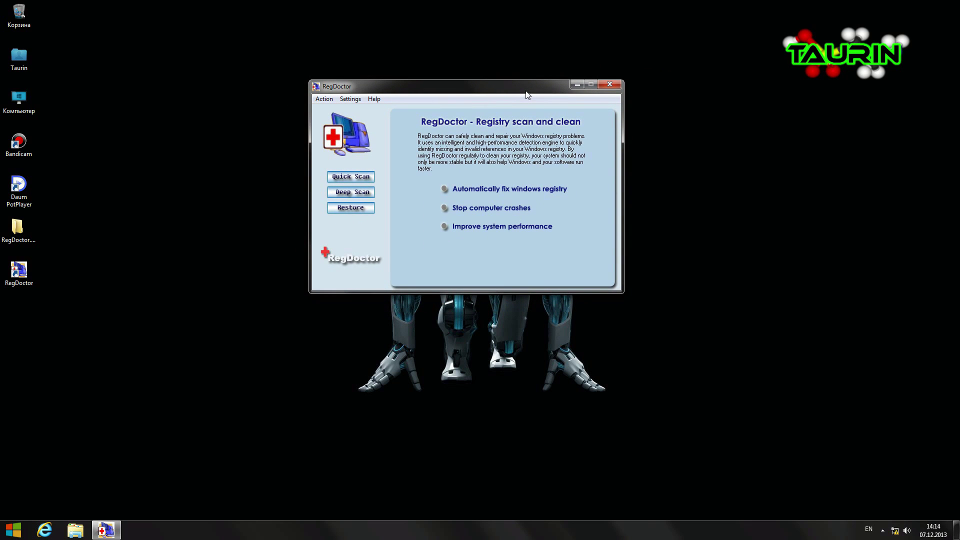